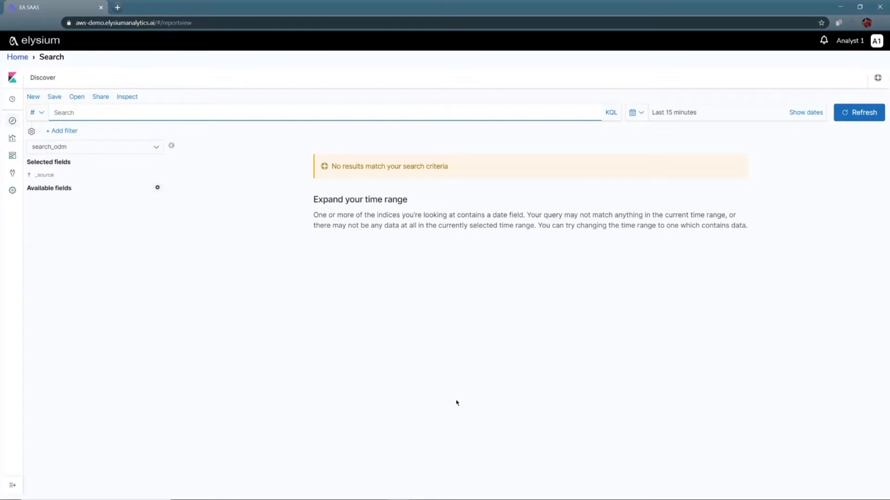
- Search the logs for "acmecl23" in quotes over the last 7 days
{"action": "left_click", "coordinate": [328, 115]}
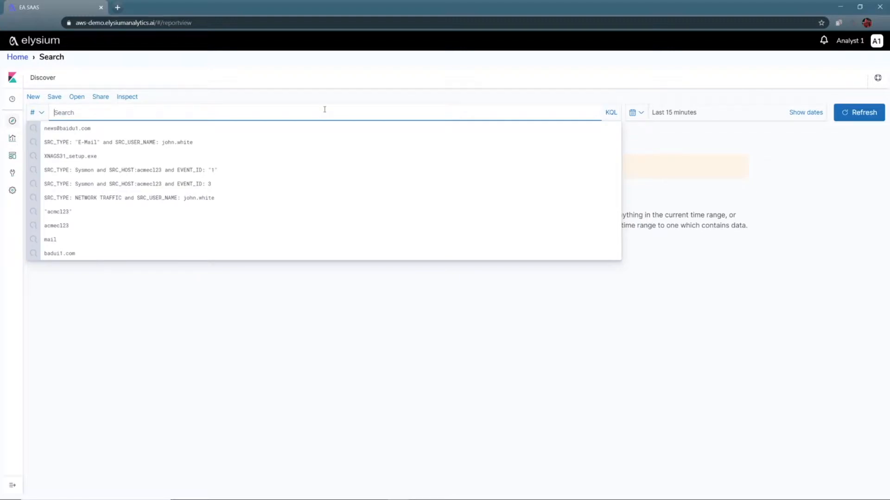
{"action": "type", "text": "acmecl23\""}
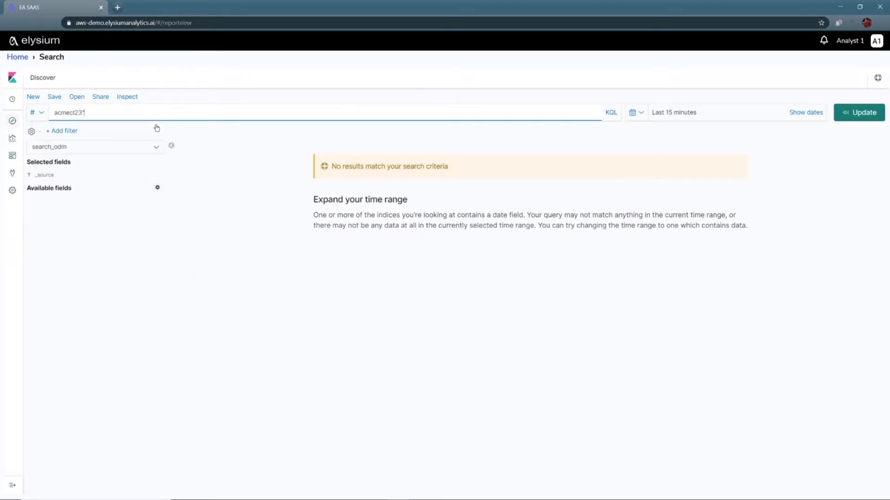
{"action": "type", "text": "\""}
{"action": "left_click", "coordinate": [633, 112]}
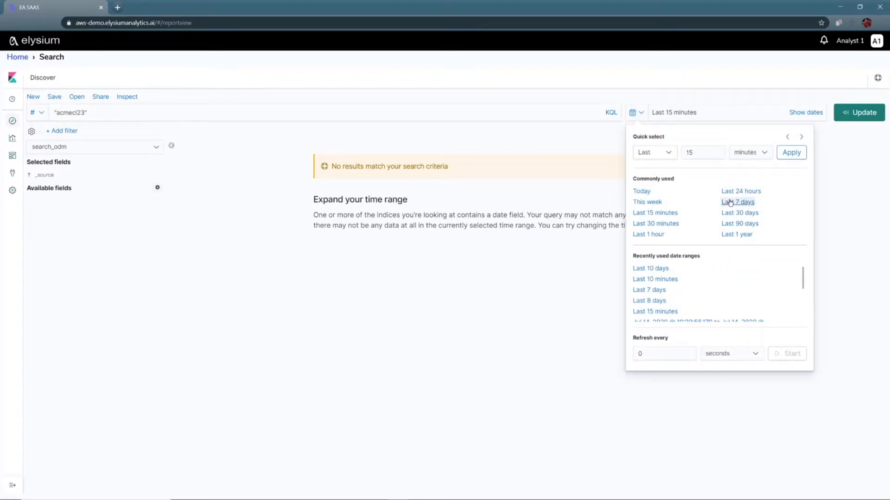
{"action": "left_click", "coordinate": [729, 202]}
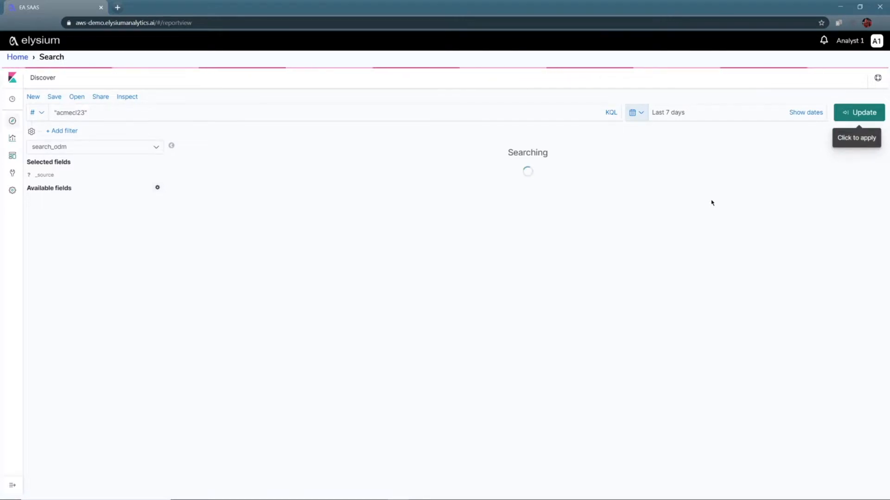
{"action": "left_click", "coordinate": [865, 114]}
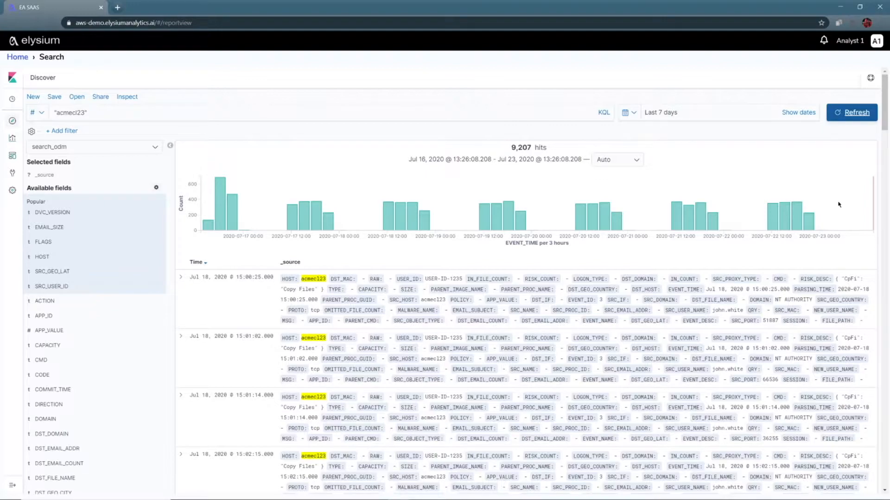
- Expand the Jul 18, 2020 15:01:02 event and read through its full field table
{"action": "left_click", "coordinate": [181, 338]}
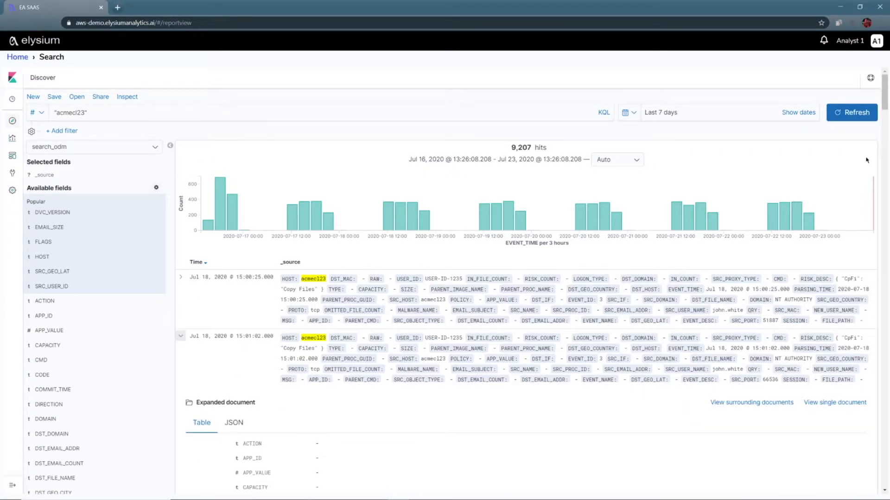
{"action": "left_click_drag", "start_coordinate": [883, 113], "coordinate": [869, 261]}
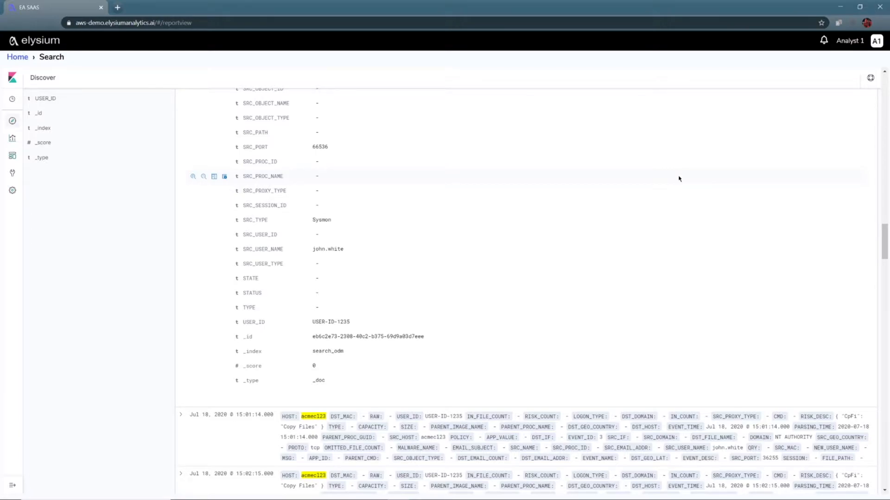
{"action": "left_click_drag", "start_coordinate": [883, 230], "coordinate": [878, 83]}
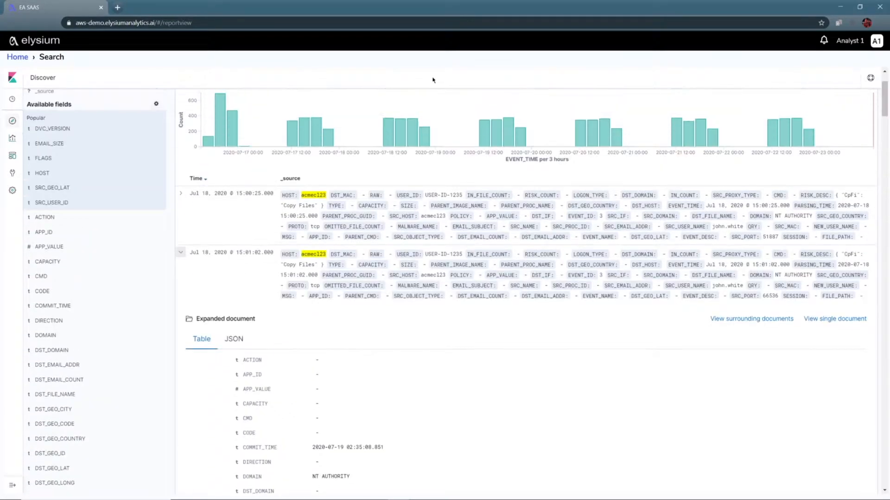
{"action": "scroll", "coordinate": [337, 158], "scroll_direction": "up", "scroll_amount": 2}
- Replace the query with the recent search SRC_TYPE: Sysmon and SRC_HOST:acmecl23 and EVENT_ID: 3
{"action": "left_click", "coordinate": [122, 113]}
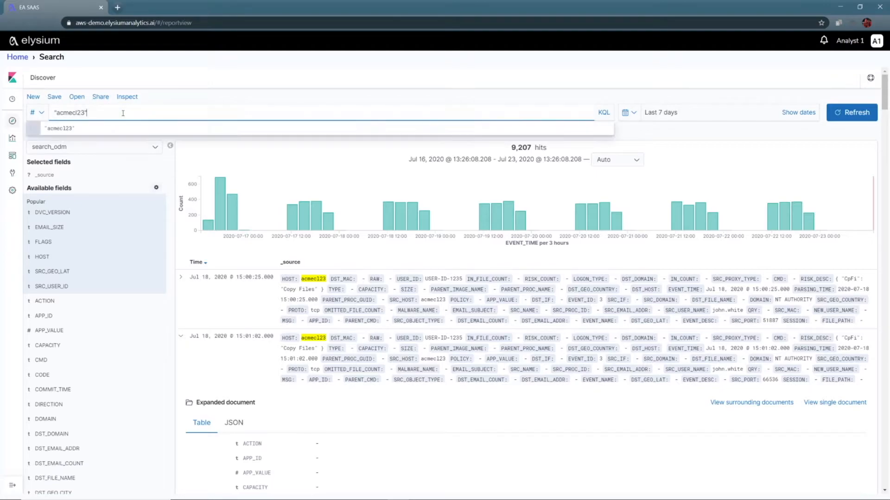
{"action": "key", "text": "BackSpace"}
{"action": "key", "text": "BackSpace"}
{"action": "key", "text": "BackSpace"}
{"action": "key", "text": "BackSpace"}
{"action": "key", "text": "BackSpace"}
{"action": "key", "text": "BackSpace"}
{"action": "key", "text": "BackSpace"}
{"action": "key", "text": "BackSpace"}
{"action": "key", "text": "BackSpace"}
{"action": "key", "text": "BackSpace"}
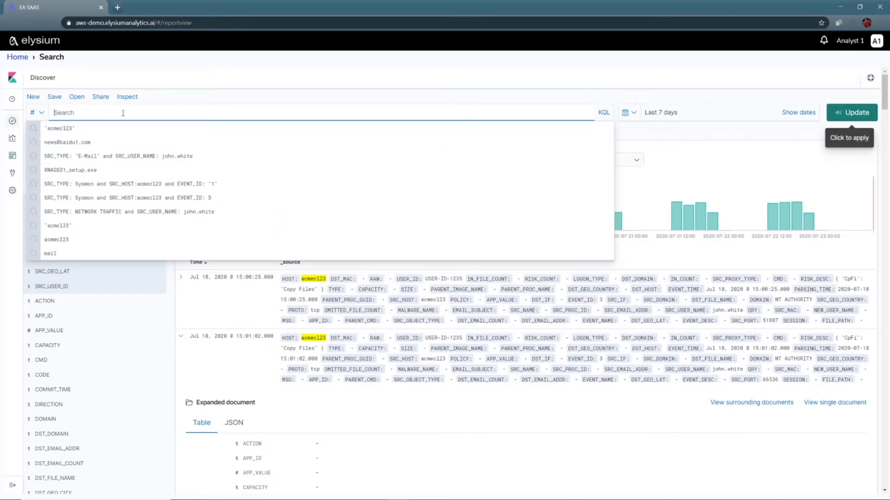
{"action": "key", "text": "Down"}
{"action": "key", "text": "Down"}
{"action": "key", "text": "Down"}
{"action": "key", "text": "Down"}
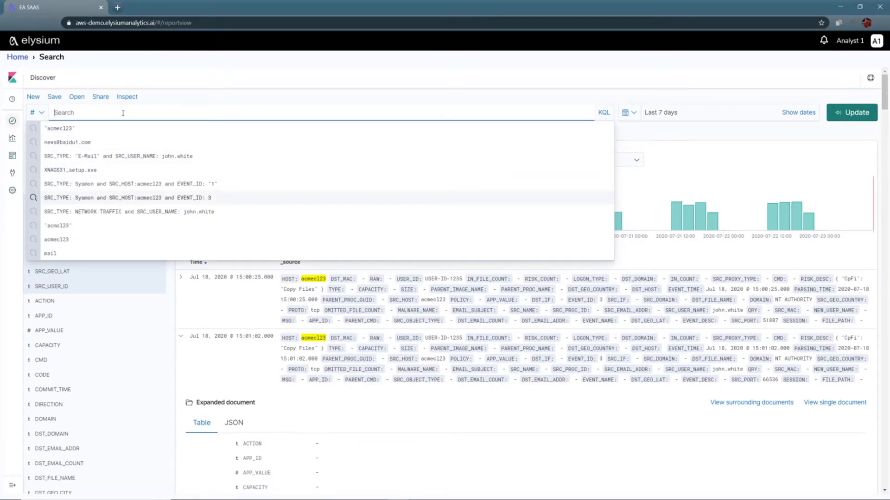
{"action": "key", "text": "Return"}
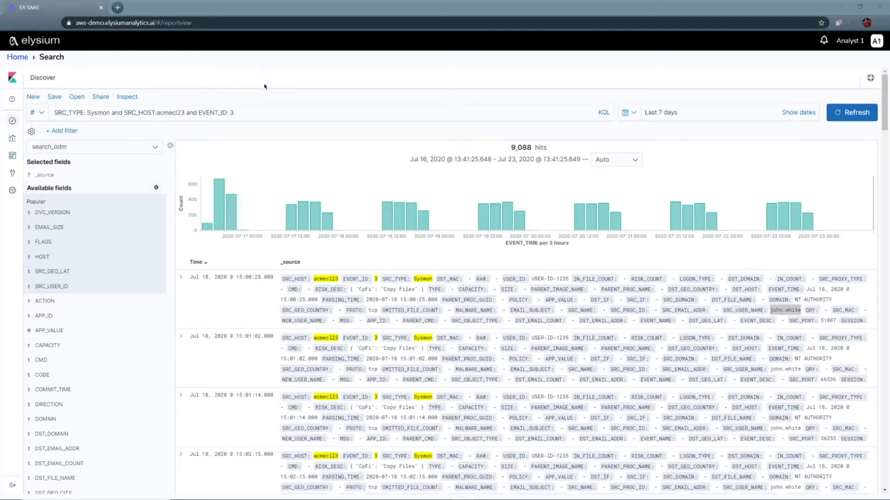
- Replace the query with the recent search for SRC_TYPE: NETWORK TRAFFIC and the host user's SRC_USER_NAME
{"action": "left_click", "coordinate": [274, 112]}
{"action": "key", "text": "ctrl+a"}
{"action": "key", "text": "BackSpace"}
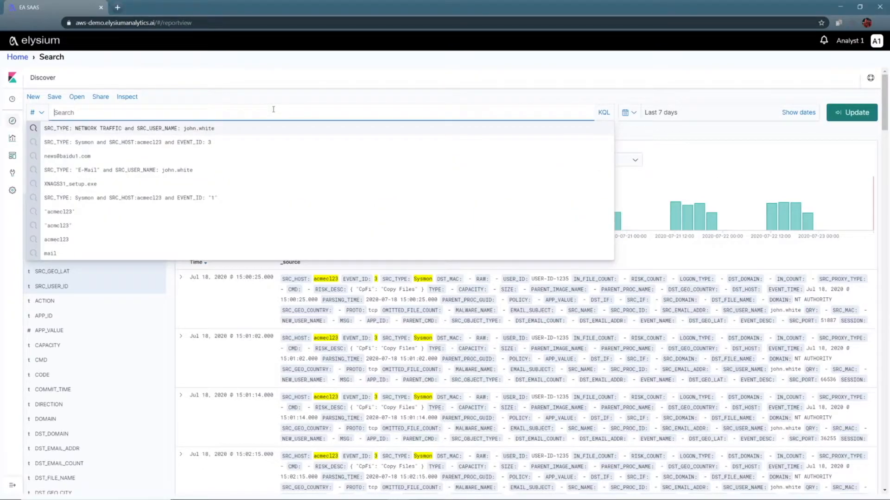
{"action": "key", "text": "Return"}
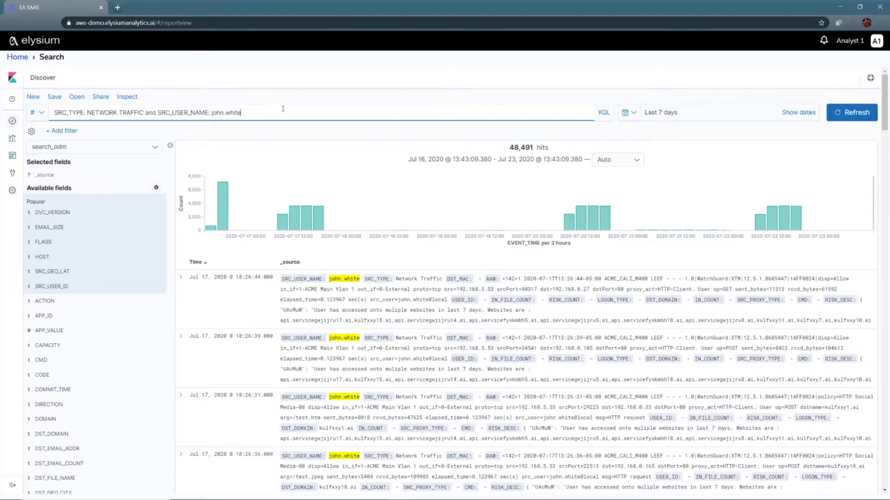
- Examine the top values of the DST_DOMAIN field for the user's network traffic
{"action": "left_click", "coordinate": [62, 435]}
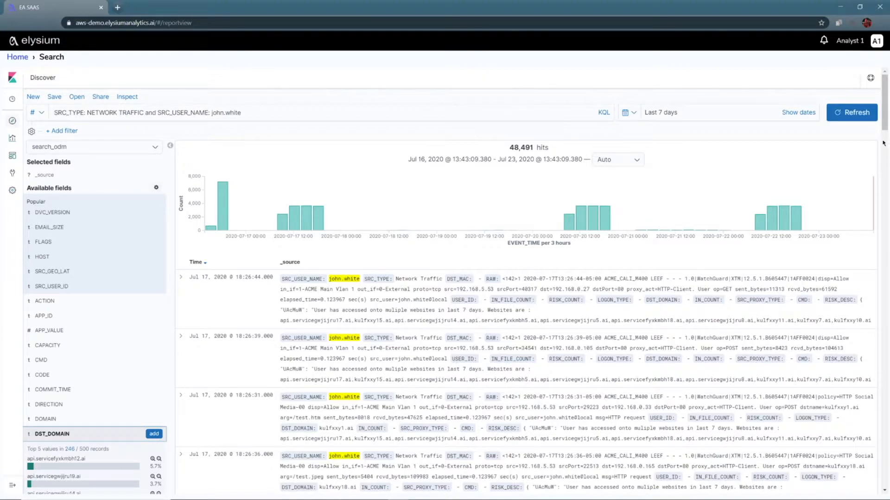
{"action": "scroll", "coordinate": [883, 144], "scroll_direction": "down", "scroll_amount": 3}
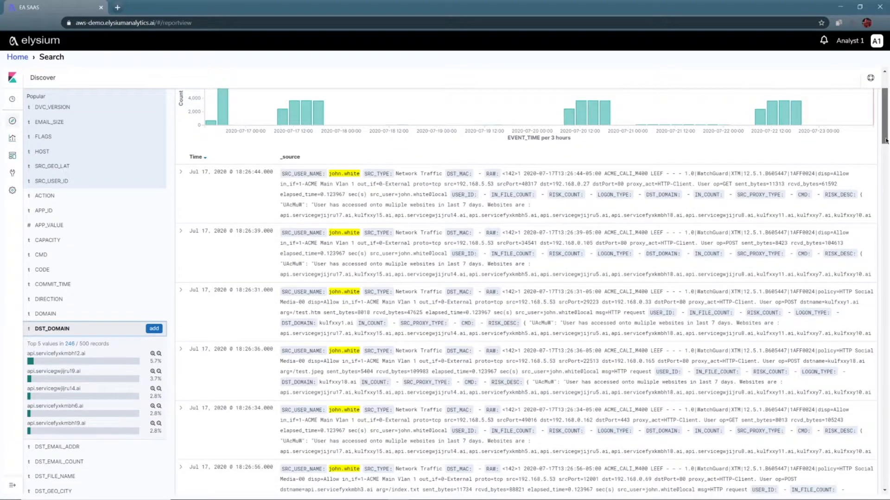
{"action": "left_click_drag", "start_coordinate": [885, 142], "coordinate": [879, 46]}
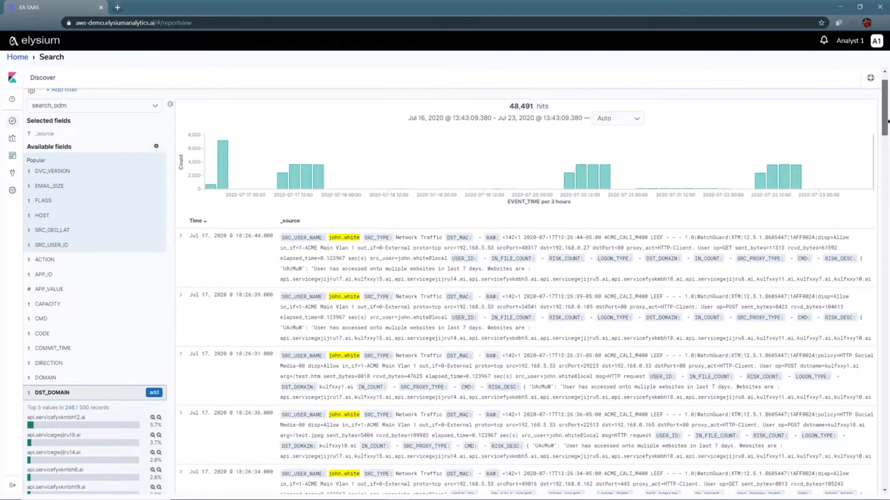
- Replace the query with the recent search SRC_TYPE: Sysmon and SRC_HOST:acmecl23 and EVENT_ID: "1"
{"action": "left_click_drag", "start_coordinate": [246, 113], "coordinate": [46, 107]}
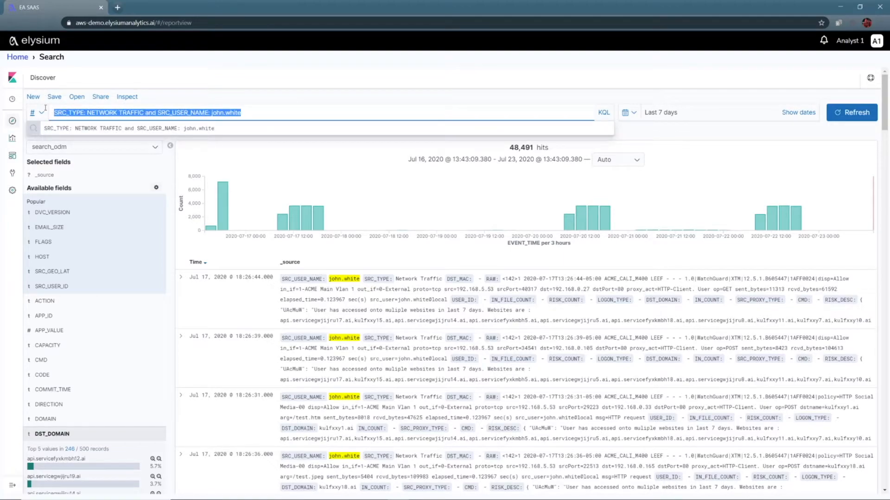
{"action": "key", "text": "BackSpace"}
{"action": "key", "text": "Down"}
{"action": "key", "text": "Down"}
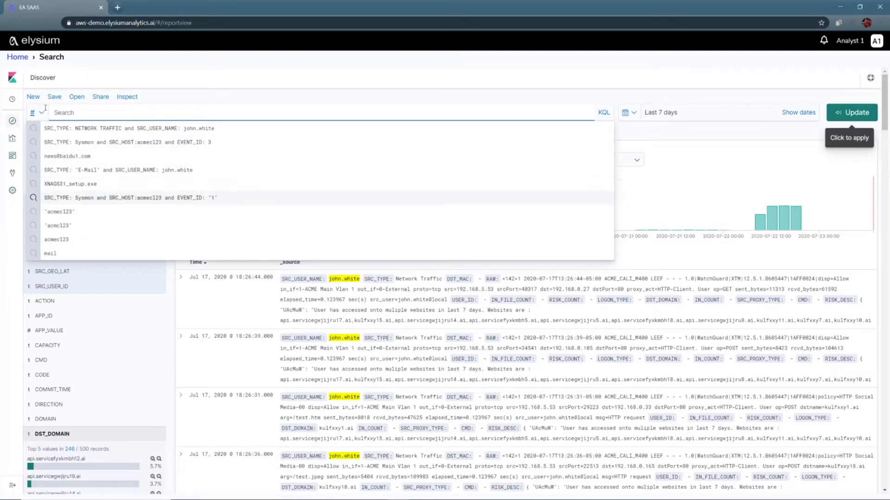
{"action": "key", "text": "Return"}
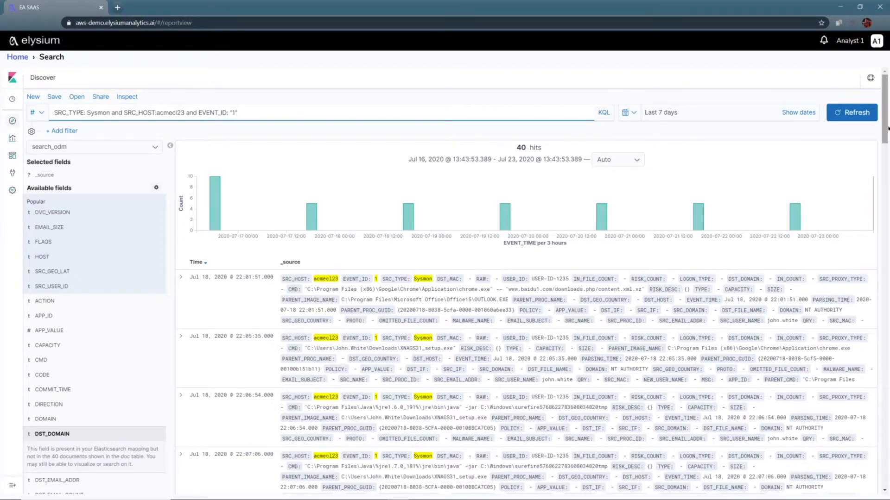
- Copy the file name XNAGS31_setup.exe from the CMD value of the Jul 18, 2020 22:05:35 event
{"action": "scroll", "coordinate": [658, 159], "scroll_direction": "down", "scroll_amount": 2}
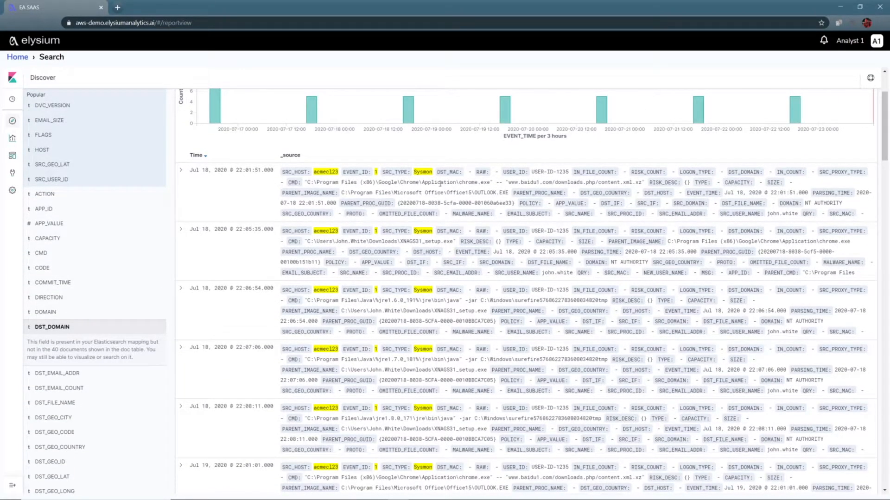
{"action": "double_click", "coordinate": [529, 182]}
{"action": "left_click", "coordinate": [405, 242]}
{"action": "left_click_drag", "start_coordinate": [401, 242], "coordinate": [452, 242]}
{"action": "key", "text": "ctrl+c"}
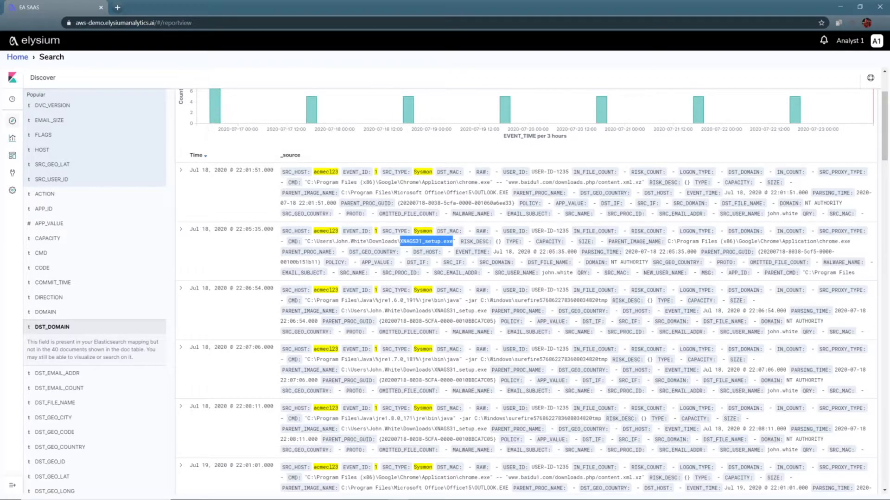
- Replace the query with the copied file name XNAGS31_setup.exe and run the search
{"action": "scroll", "coordinate": [876, 118], "scroll_direction": "up", "scroll_amount": 3}
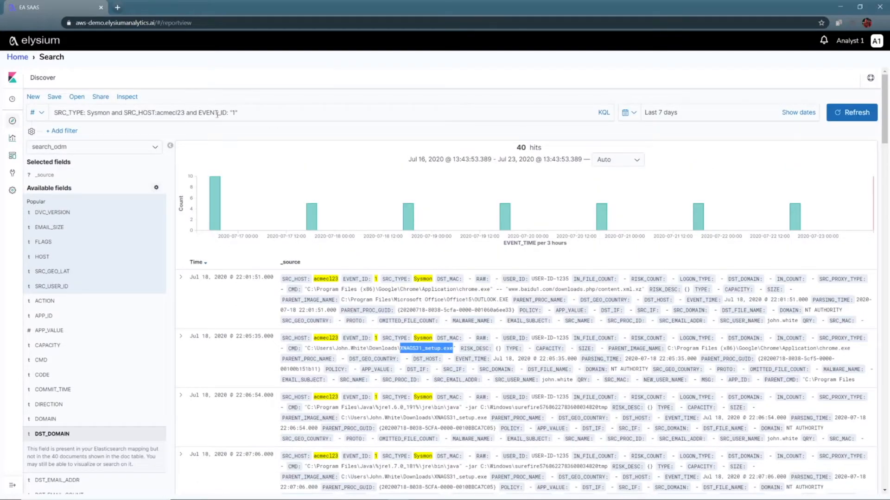
{"action": "left_click_drag", "start_coordinate": [265, 114], "coordinate": [51, 113]}
{"action": "key", "text": "ctrl+v"}
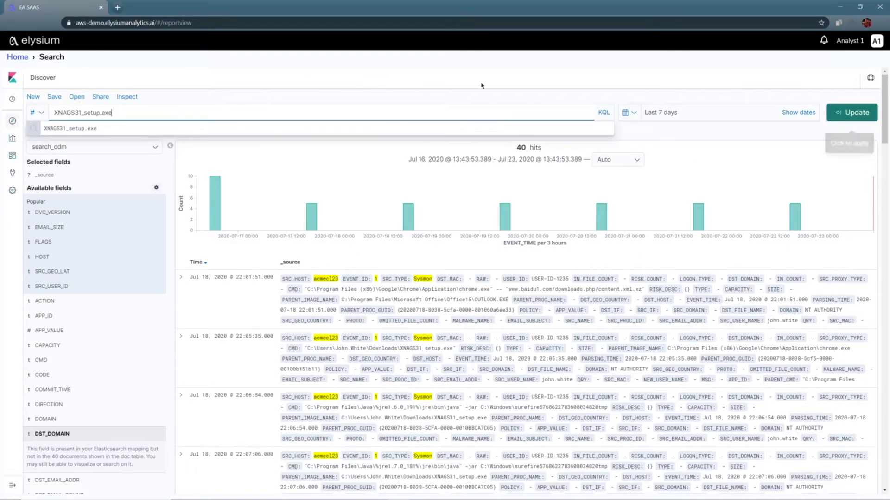
{"action": "left_click", "coordinate": [852, 119]}
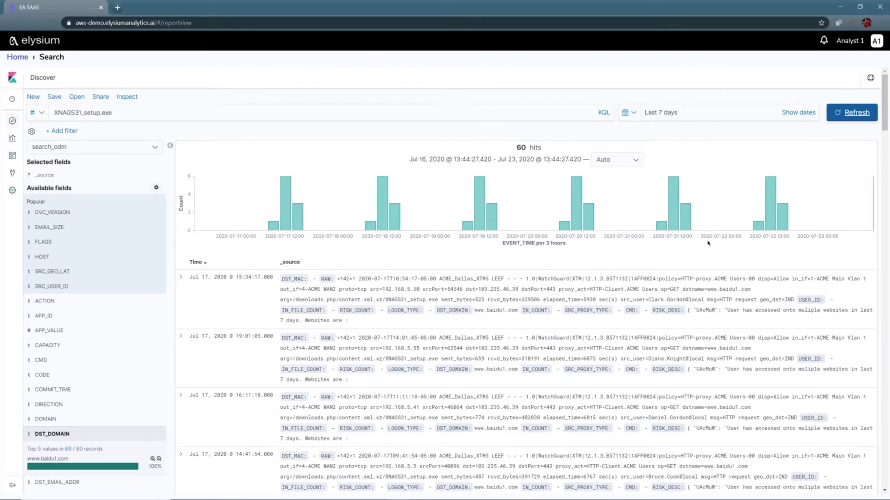
- Examine the top values of the SRC_USER_NAME field for the XNAGS31_setup.exe events
{"action": "left_click_drag", "start_coordinate": [883, 127], "coordinate": [884, 321]}
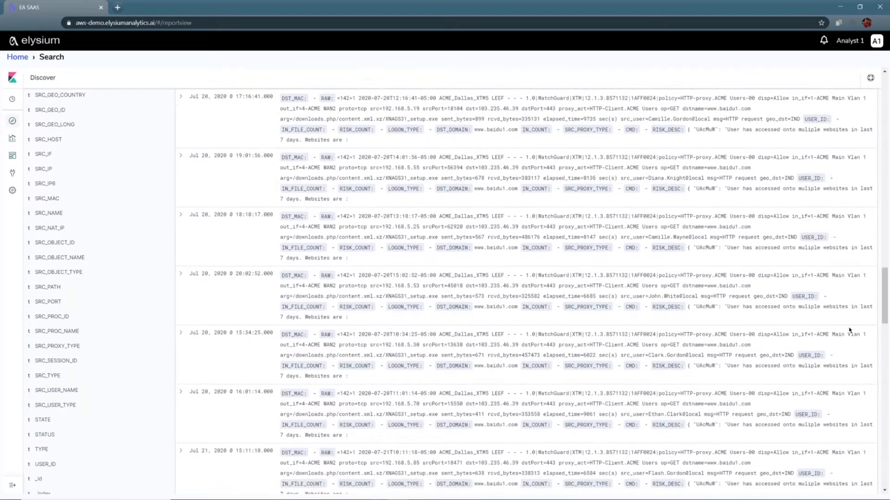
{"action": "left_click", "coordinate": [72, 390]}
{"action": "mouse_move", "coordinate": [58, 481]}
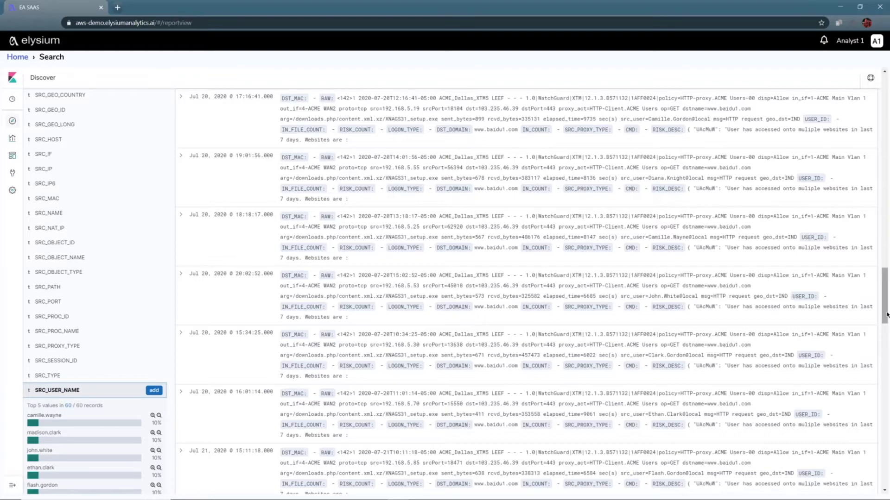
{"action": "left_click_drag", "start_coordinate": [886, 315], "coordinate": [1, 120]}
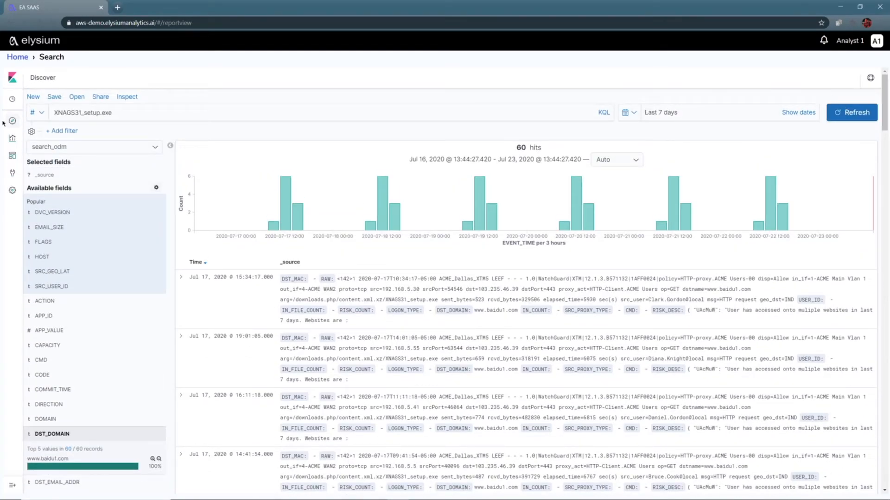
- Replace the query with the recent search for SRC_TYPE: "E-Mail" and the host user's SRC_USER_NAME
{"action": "left_click", "coordinate": [124, 112]}
{"action": "triple_click", "coordinate": [70, 111]}
{"action": "key", "text": "BackSpace"}
{"action": "key", "text": "Down"}
{"action": "key", "text": "Down"}
{"action": "key", "text": "Down"}
{"action": "key", "text": "Down"}
{"action": "key", "text": "Down"}
{"action": "key", "text": "Down"}
{"action": "key", "text": "Return"}
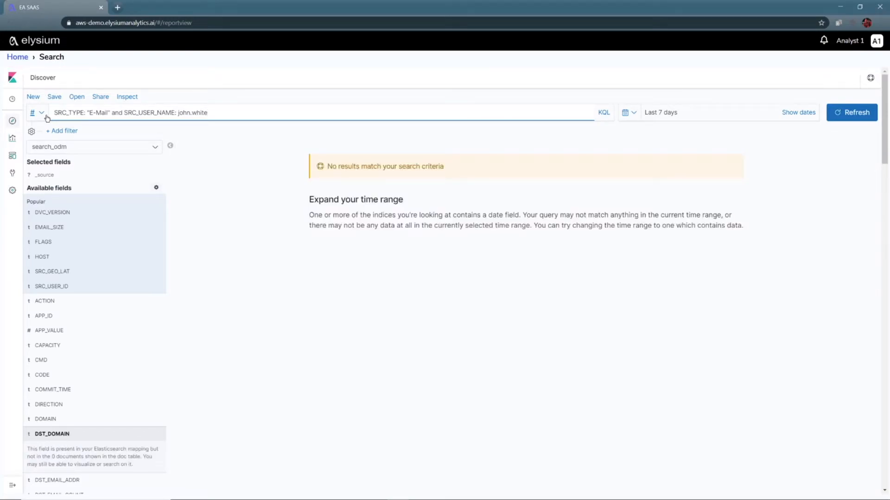
- Set the e-mail search's time range to the last 10 days
{"action": "left_click", "coordinate": [629, 113]}
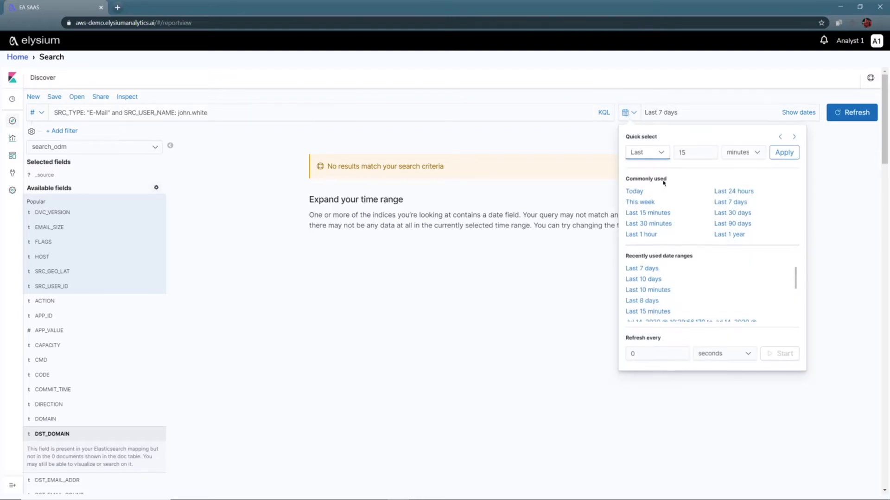
{"action": "left_click", "coordinate": [687, 152]}
{"action": "key", "text": "BackSpace"}
{"action": "type", "text": "0"}
{"action": "key", "text": "Tab"}
{"action": "key", "text": "alt+Down"}
{"action": "key", "text": "Down"}
{"action": "key", "text": "Down"}
{"action": "key", "text": "Return"}
{"action": "left_click", "coordinate": [782, 157]}
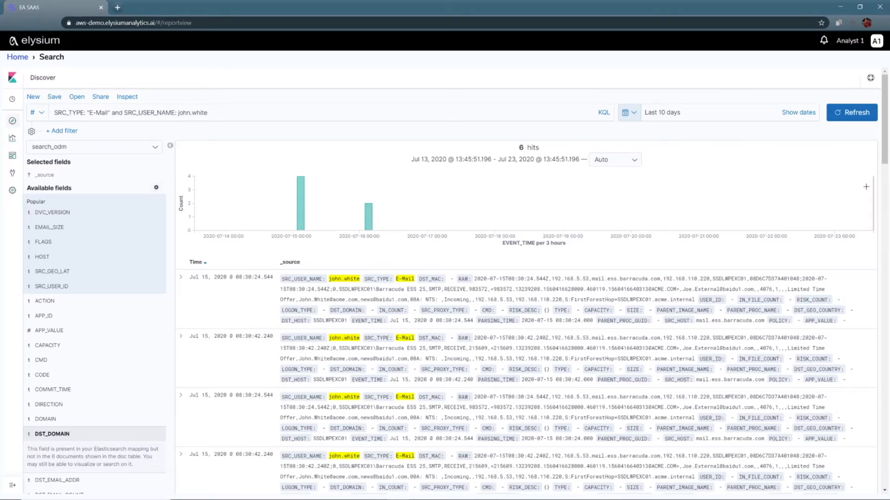
- Review the e-mail events and copy the baidu1.com news e-mail address from the third event's raw data
{"action": "scroll", "coordinate": [883, 173], "scroll_direction": "down", "scroll_amount": 5}
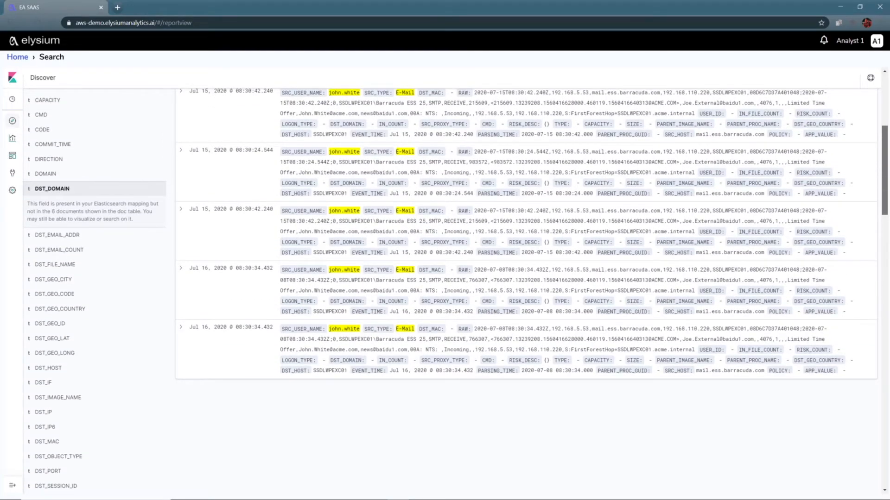
{"action": "scroll", "coordinate": [887, 149], "scroll_direction": "up", "scroll_amount": 5}
{"action": "scroll", "coordinate": [886, 149], "scroll_direction": "down", "scroll_amount": 3}
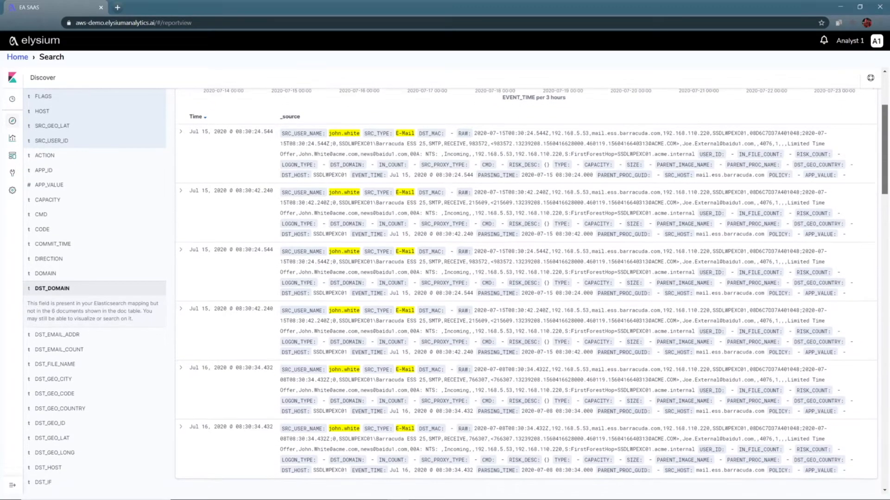
{"action": "left_click_drag", "start_coordinate": [884, 150], "coordinate": [884, 152]}
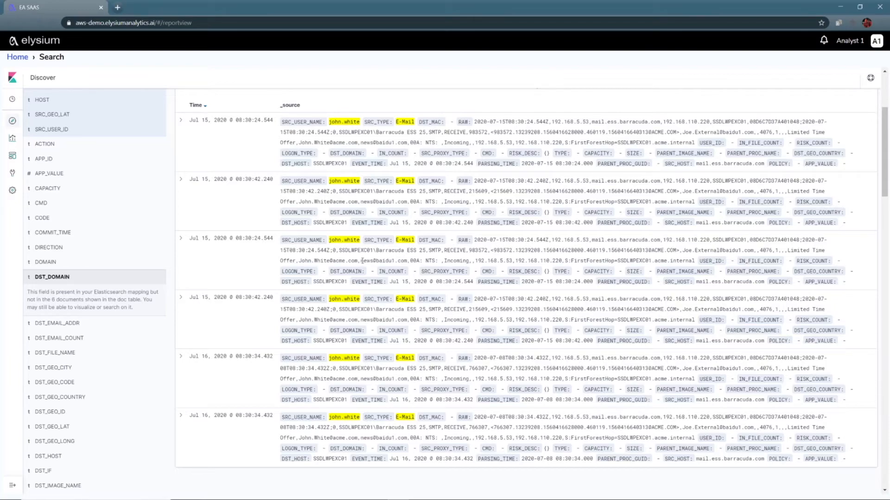
{"action": "left_click_drag", "start_coordinate": [361, 261], "coordinate": [410, 261]}
{"action": "key", "text": "ctrl+c"}
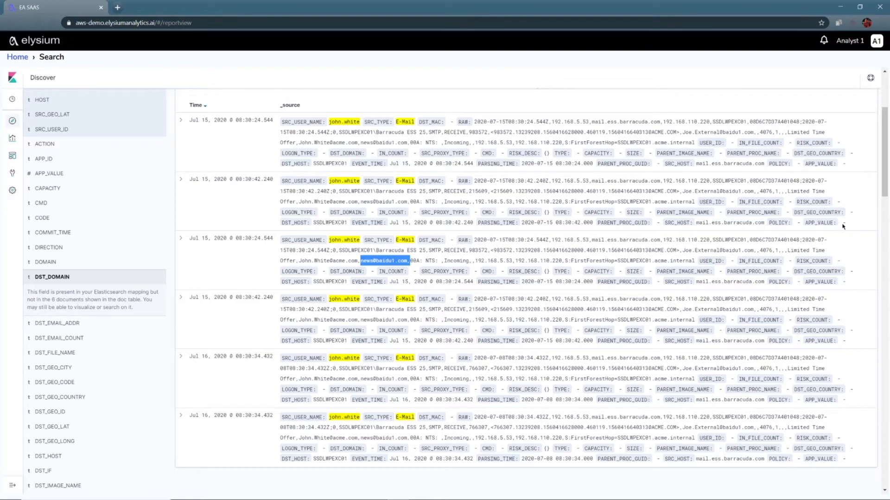
- Replace the query with the copied e-mail address and run the search
{"action": "scroll", "coordinate": [821, 248], "scroll_direction": "up", "scroll_amount": 4}
{"action": "left_click_drag", "start_coordinate": [213, 117], "coordinate": [35, 112]}
{"action": "key", "text": "ctrl+v"}
{"action": "key", "text": "Return"}
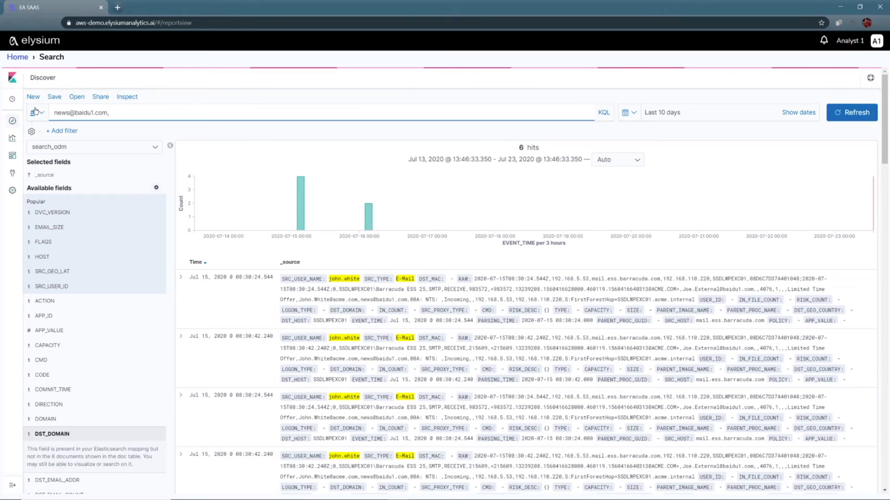
{"action": "key", "text": "BackSpace"}
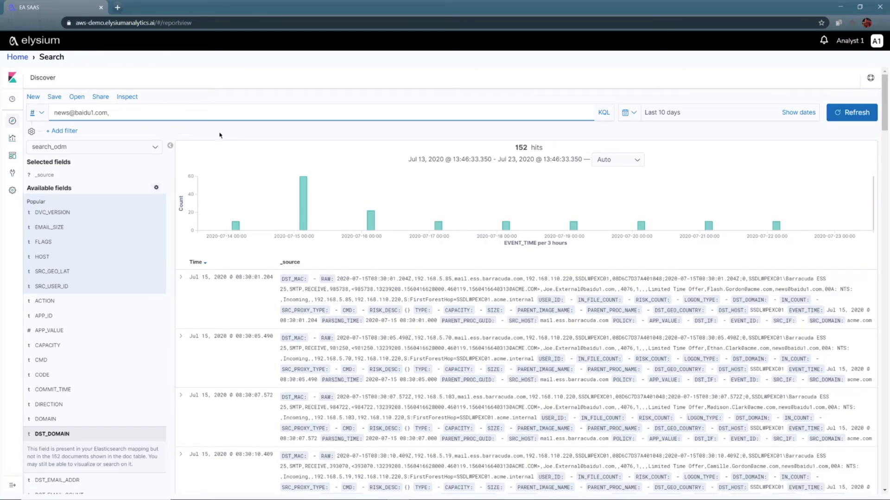
- Examine the top values of the SRC_USER_NAME field for the events matching the e-mail address
{"action": "left_click_drag", "start_coordinate": [884, 125], "coordinate": [885, 300]}
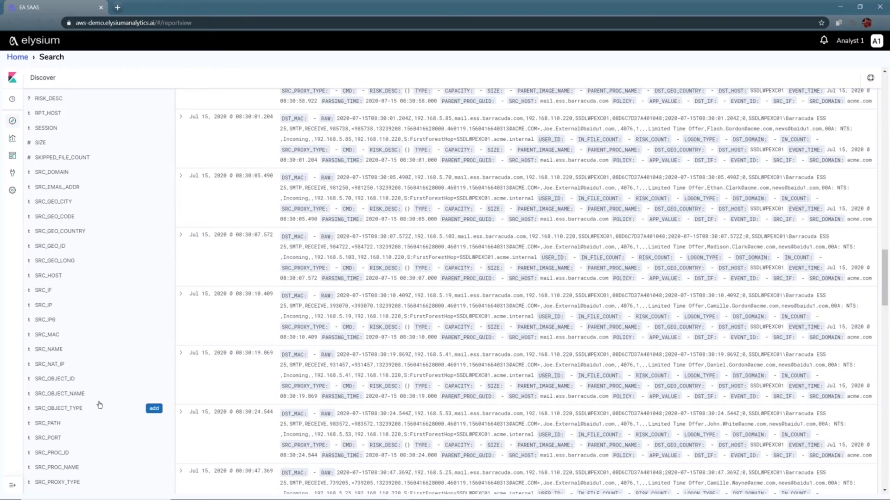
{"action": "scroll", "coordinate": [758, 329], "scroll_direction": "down", "scroll_amount": 5}
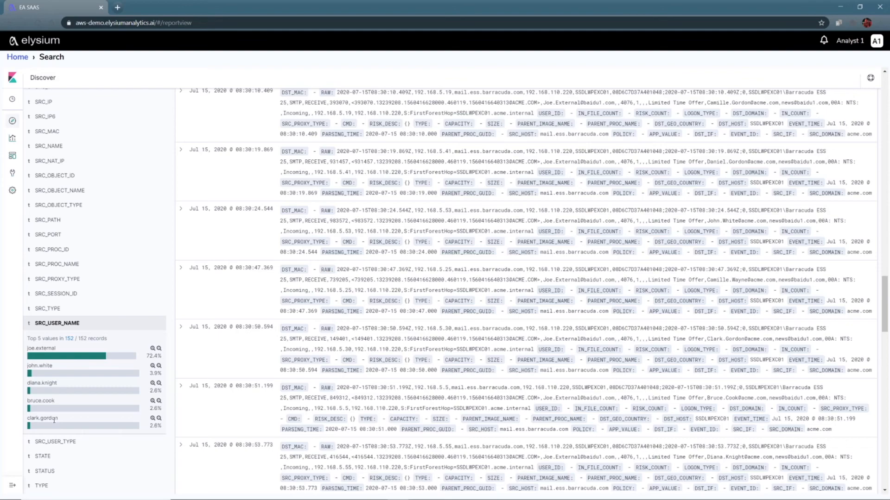
{"action": "mouse_move", "coordinate": [63, 423]}
{"action": "left_click_drag", "start_coordinate": [889, 285], "coordinate": [888, 97]}
{"action": "left_click_drag", "start_coordinate": [888, 98], "coordinate": [888, 61]}
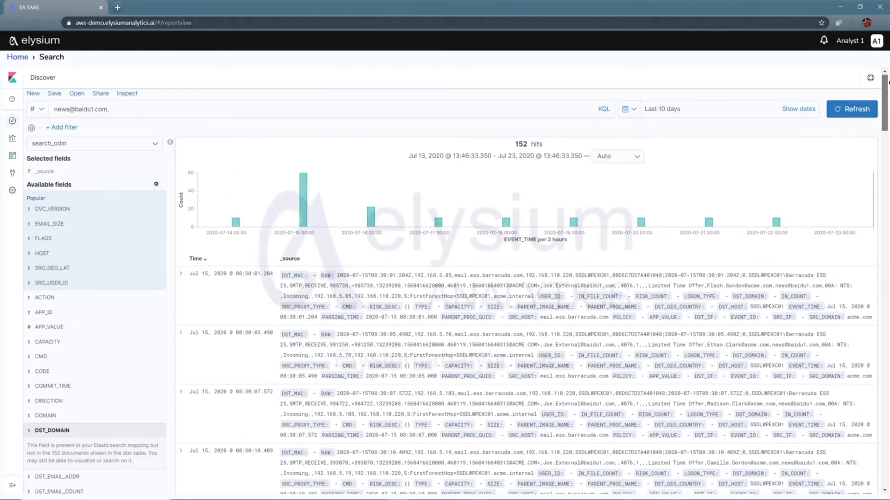